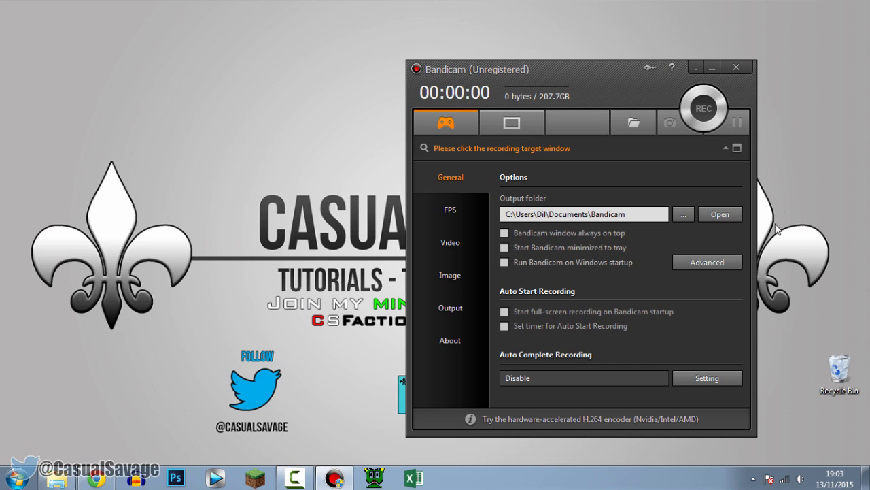
Drag the Bandicam window left, closer to the centre of the screen
left_click_drag(555, 71, 427, 59)
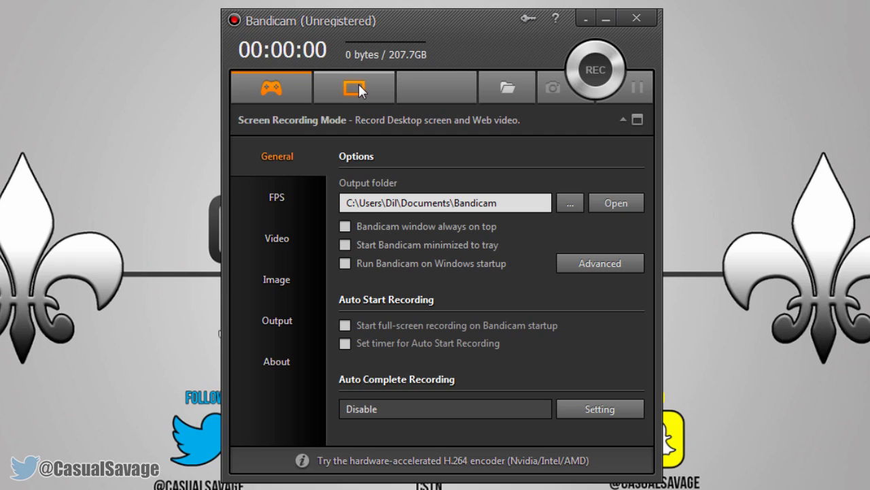
left_click(495, 84)
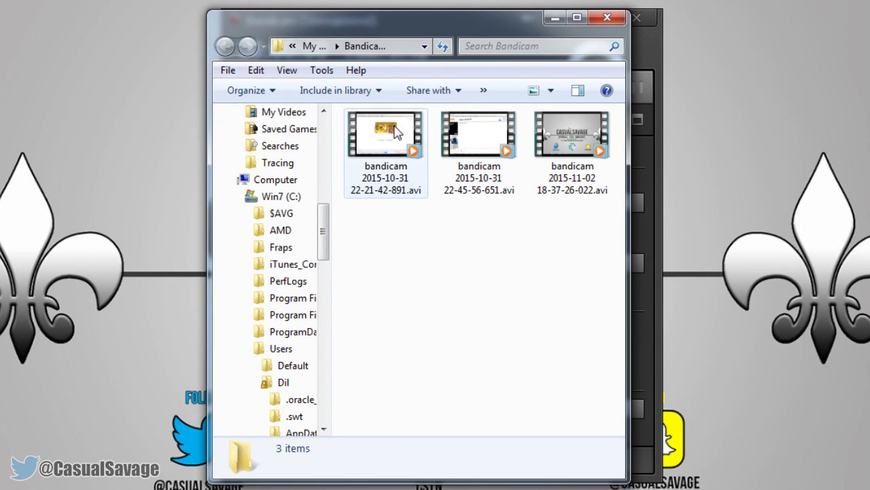
key("alt+F4")
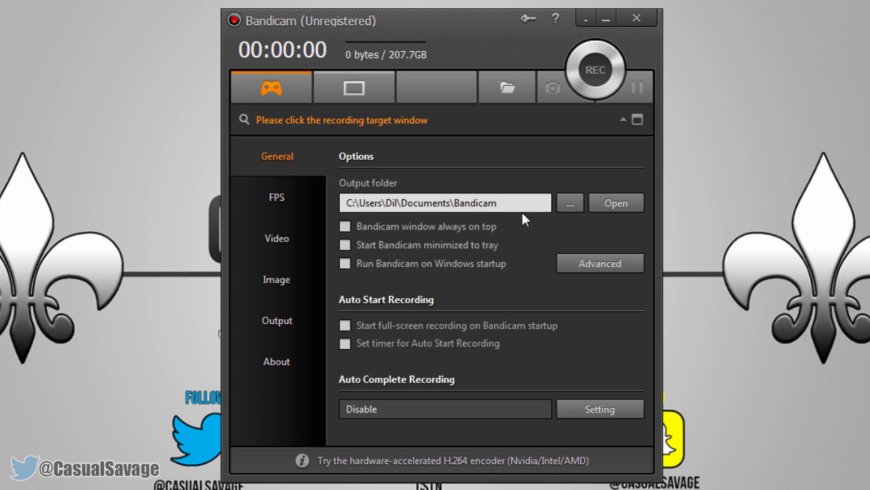
Change the output folder from Documents\Bandicam to Desktop
left_click(567, 207)
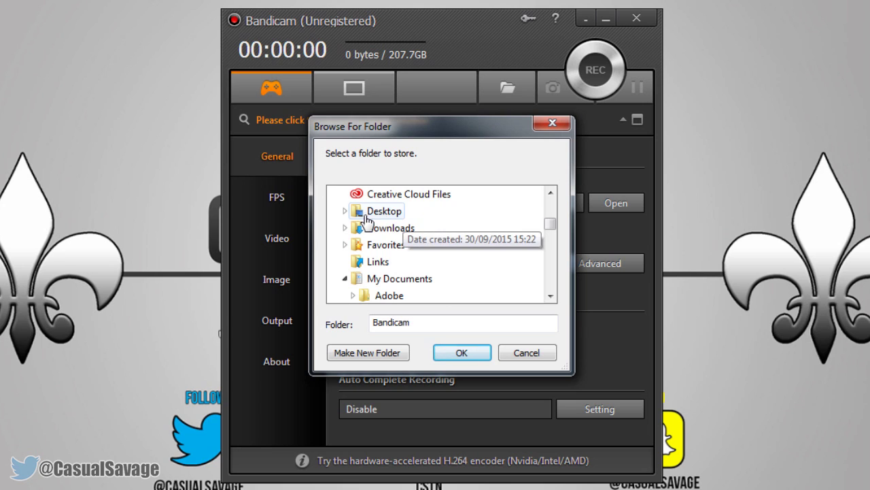
left_click(385, 215)
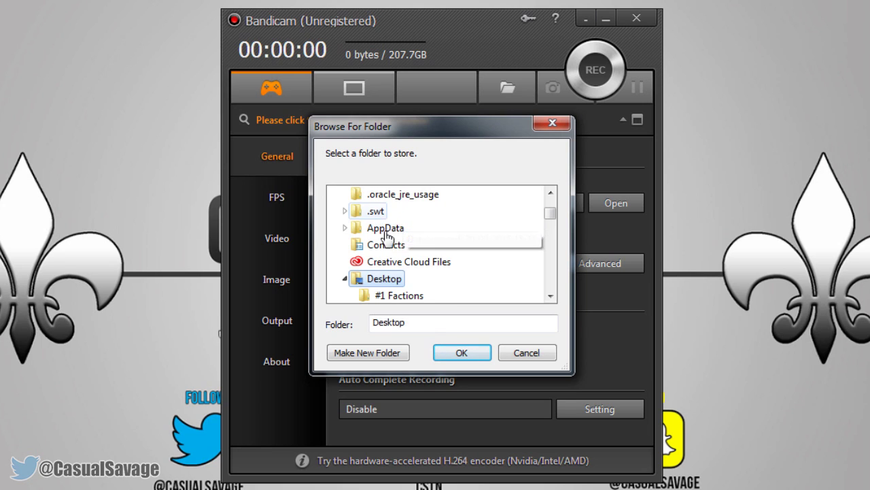
left_click(450, 352)
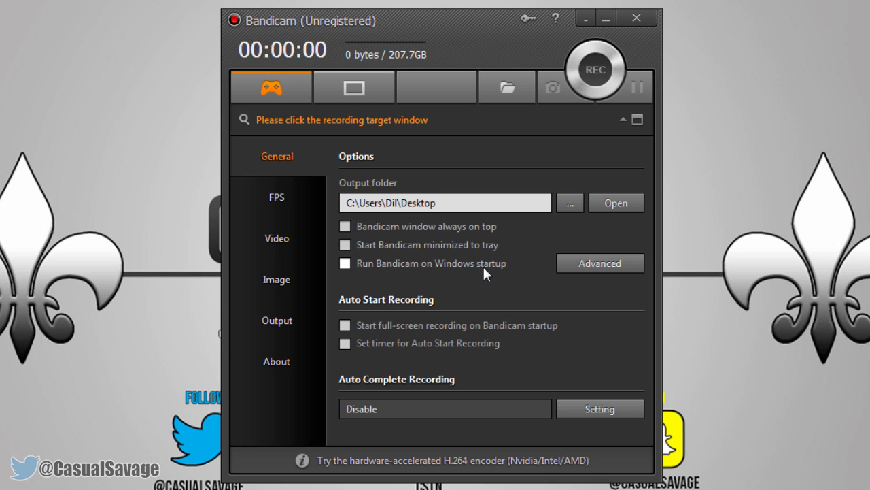
left_click(614, 266)
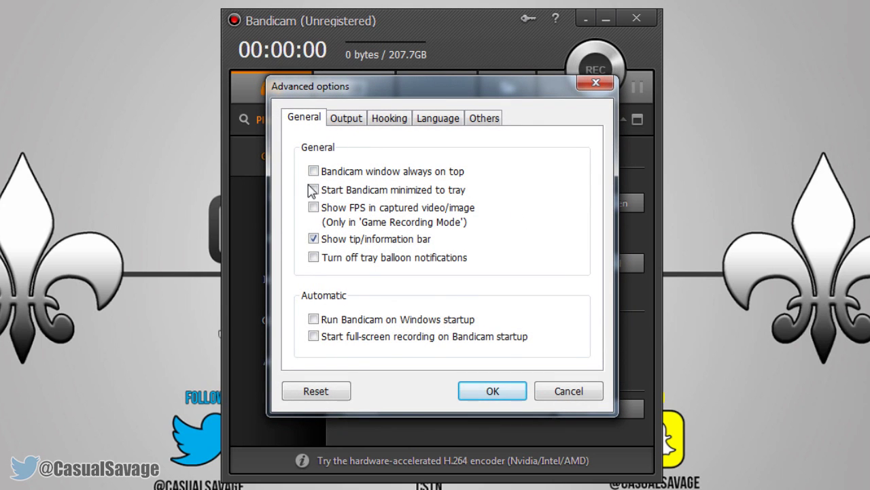
left_click(358, 122)
left_click(386, 126)
left_click(451, 121)
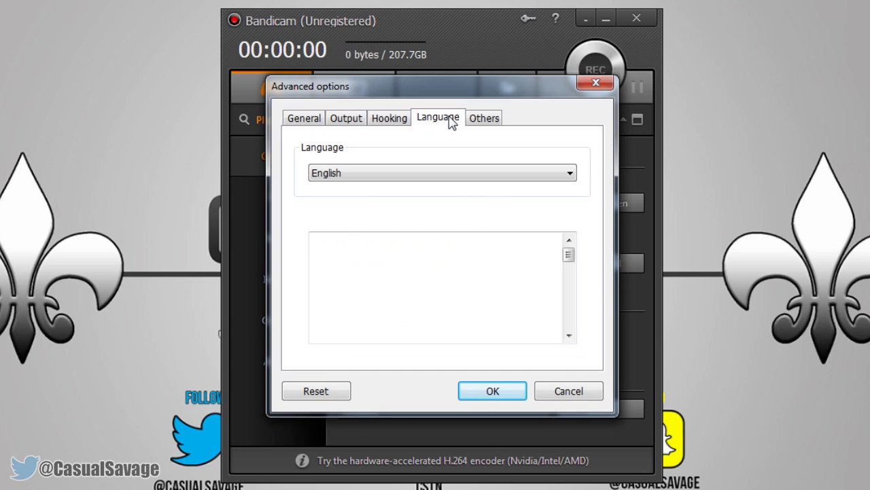
left_click(481, 119)
key("Escape")
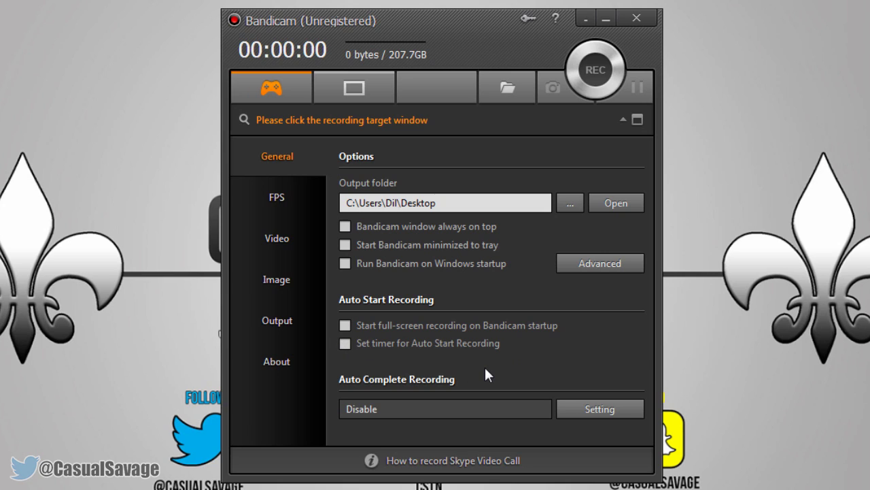
left_click(311, 196)
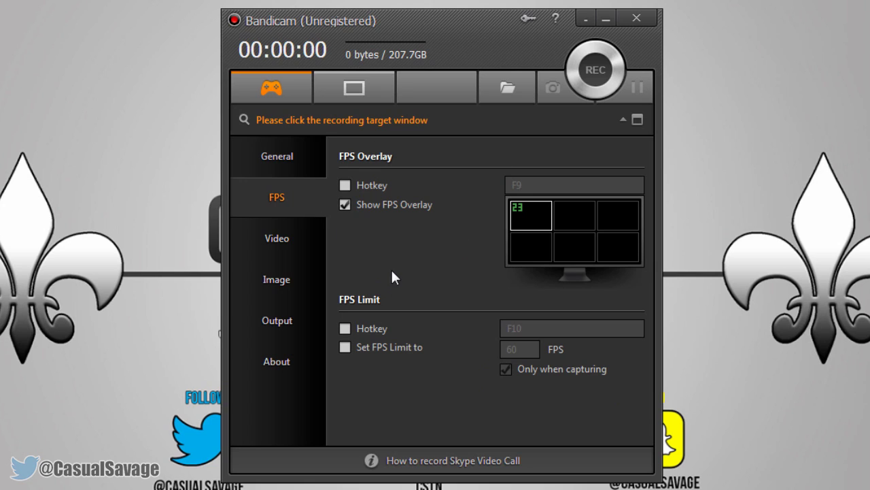
Try the top-middle and top-right FPS overlay positions, restore top-left, then view Video settings
left_click(362, 87)
left_click(299, 99)
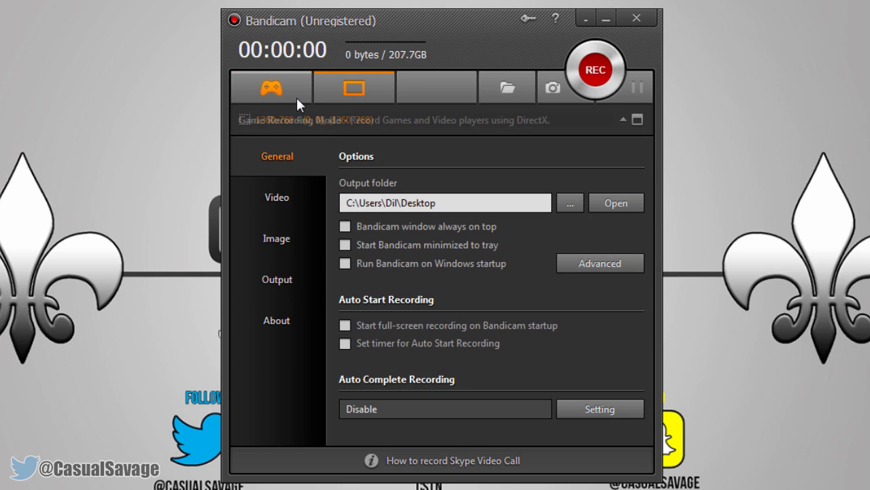
left_click(298, 198)
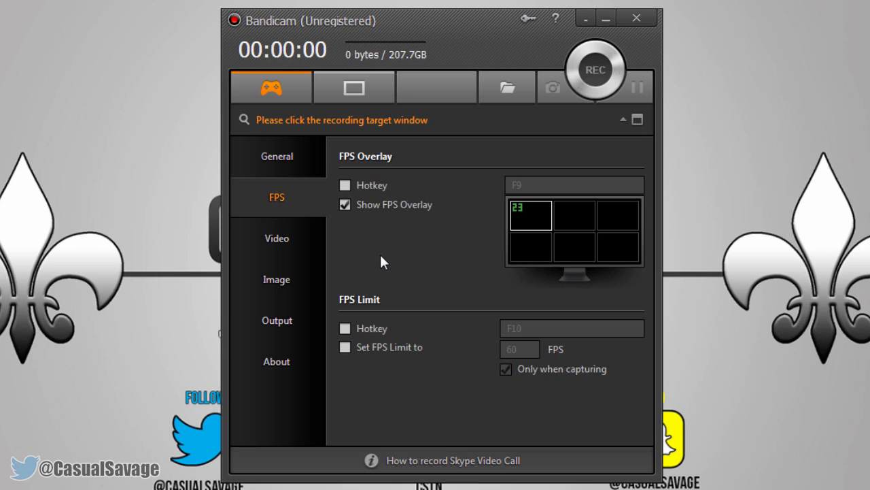
left_click(570, 208)
left_click(618, 211)
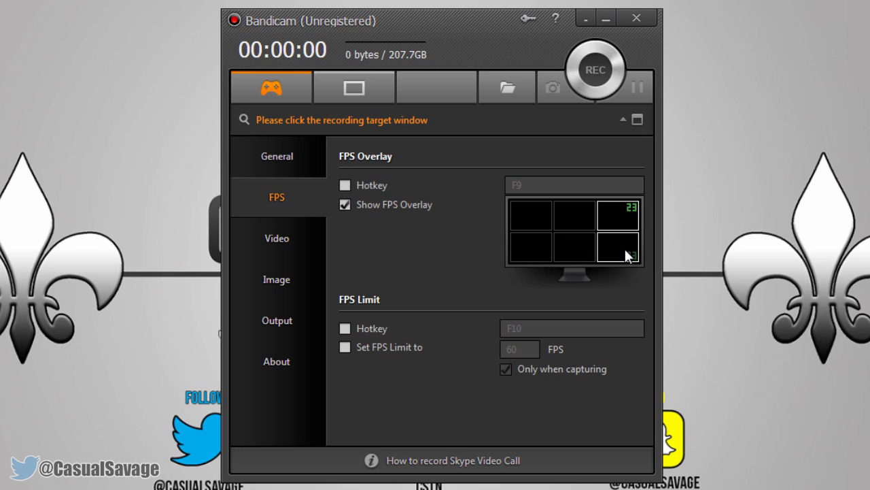
left_click(534, 222)
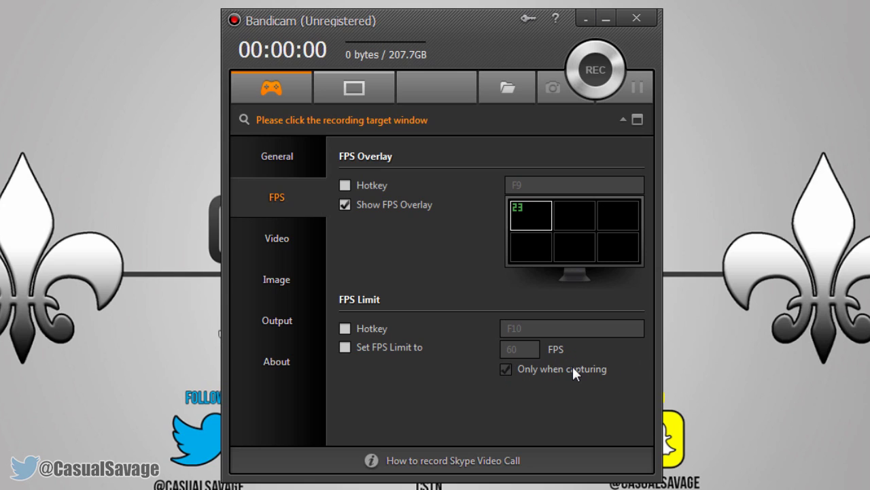
left_click(289, 241)
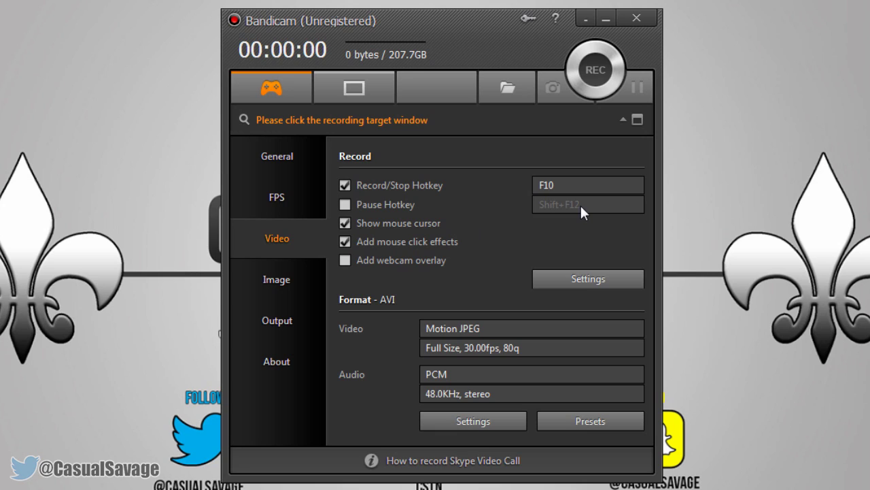
left_click(414, 224)
left_click(441, 226)
left_click(559, 275)
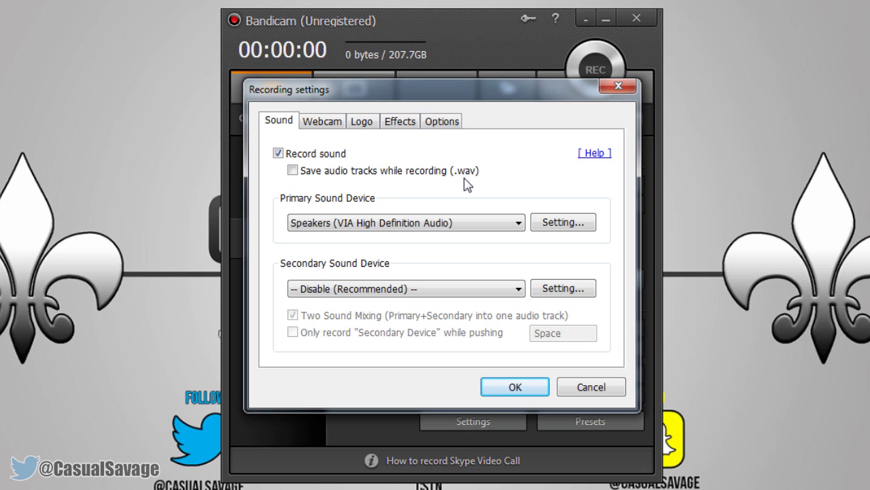
Review the Webcam, Logo and Effects tabs, then inspect the blue right-click colour
left_click(339, 123)
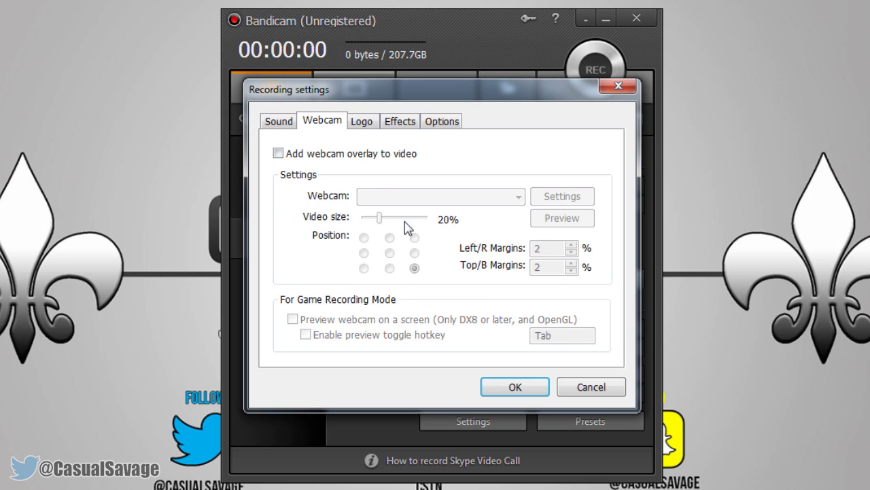
left_click(376, 122)
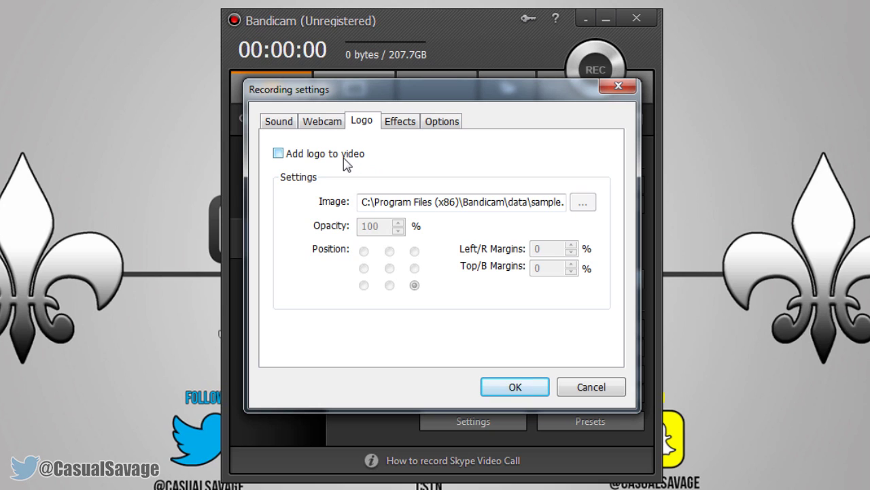
left_click(393, 128)
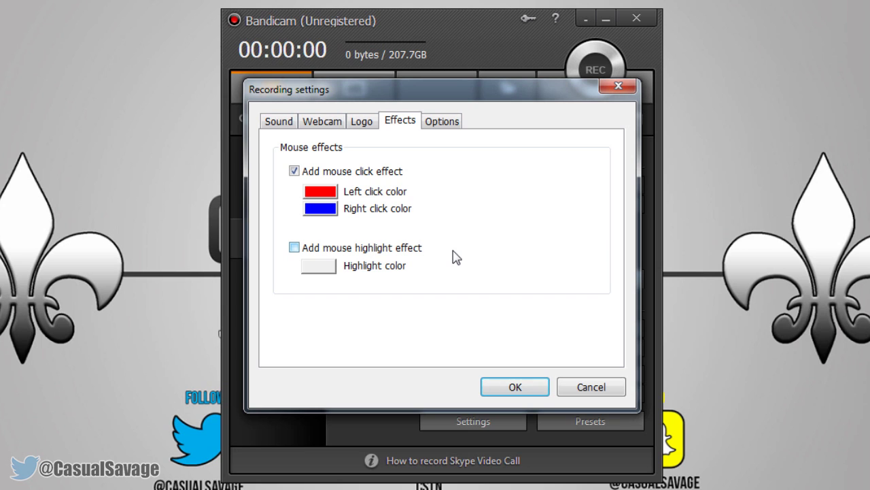
left_click(334, 210)
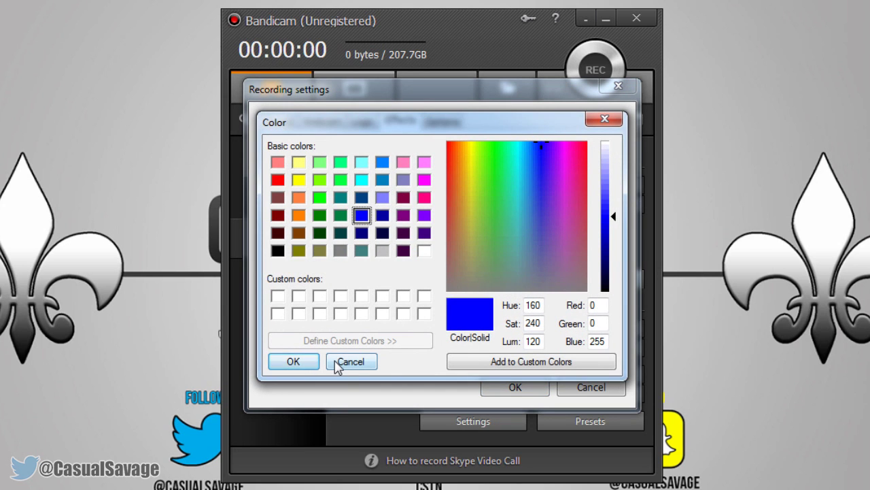
Keep the blue click colour and High recording priority, then close Recording settings
left_click(311, 362)
left_click(442, 122)
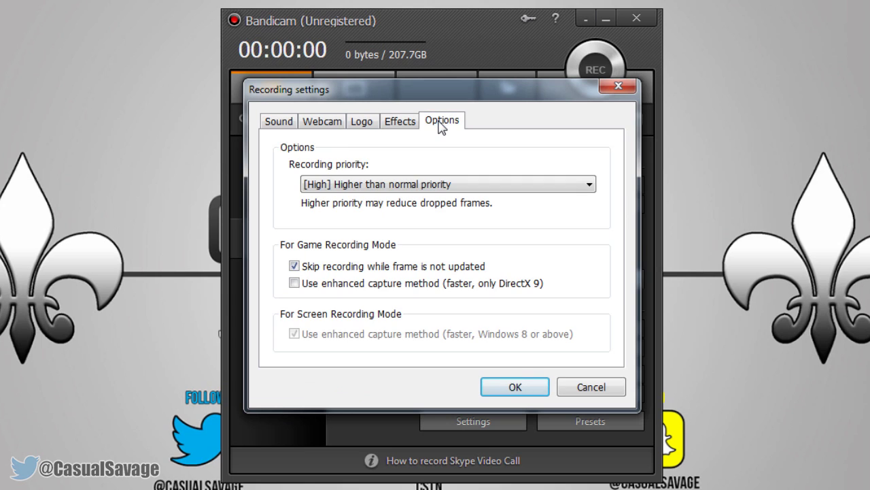
left_click(385, 184)
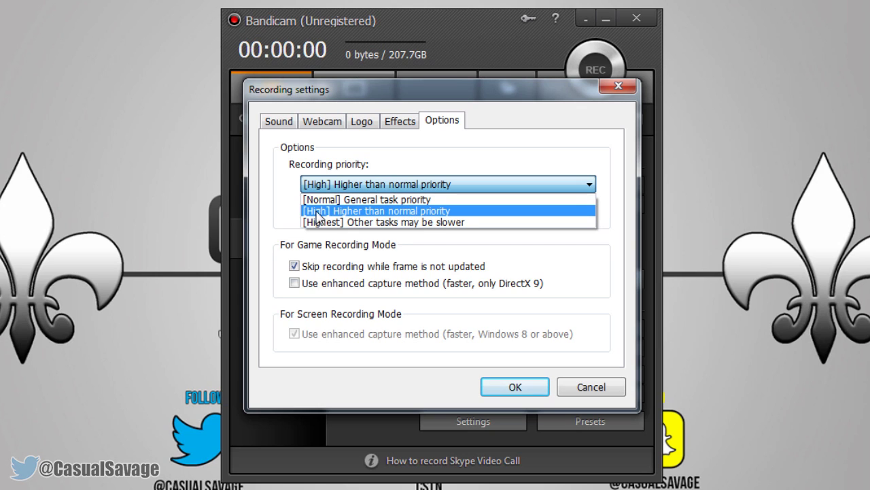
left_click(407, 212)
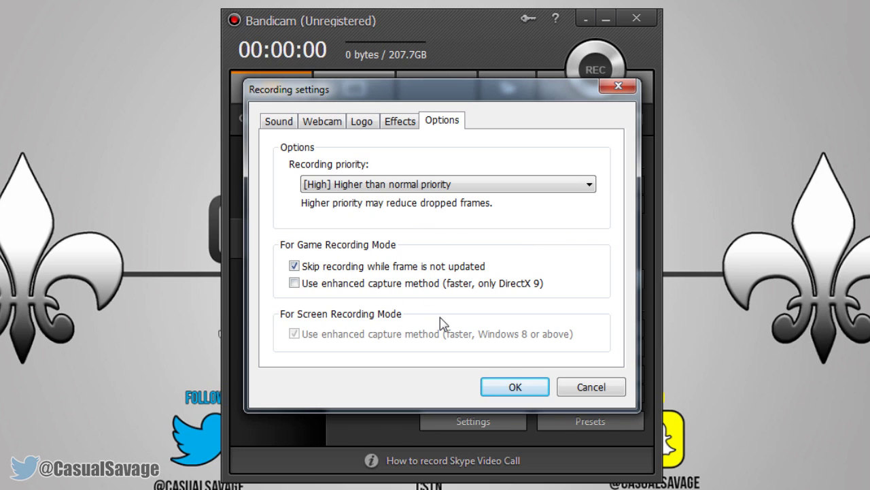
key("Return")
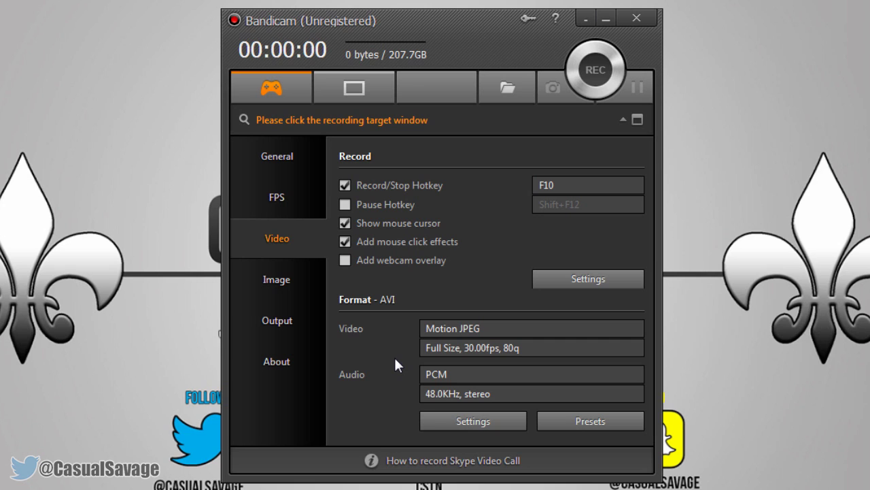
Apply the Sony Vegas/Premiere/Pinnacle video preset and view its Format settings
left_click(585, 418)
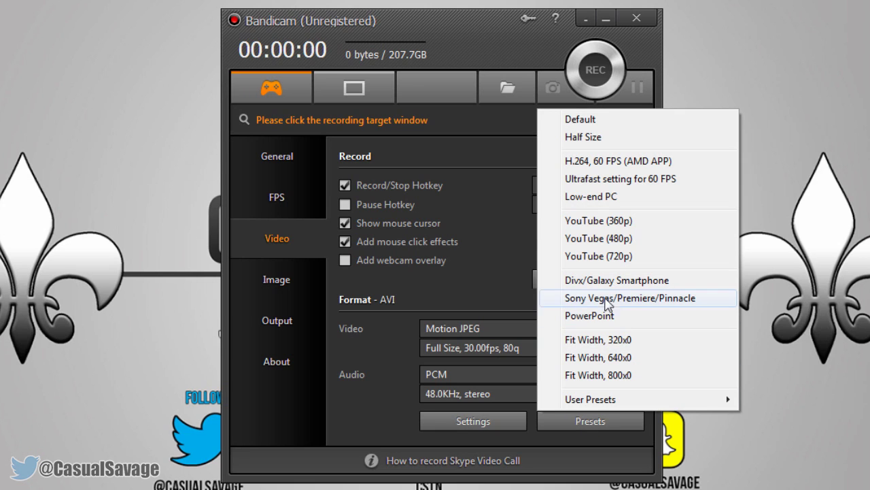
left_click(678, 300)
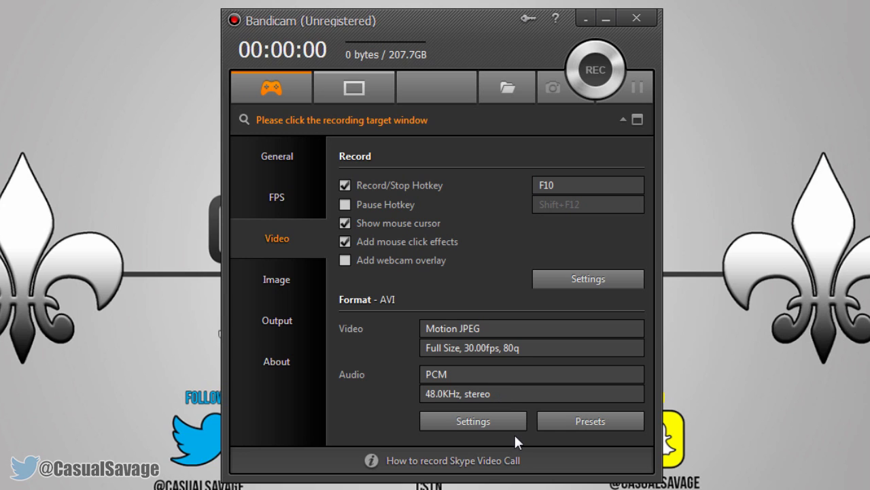
left_click(561, 417)
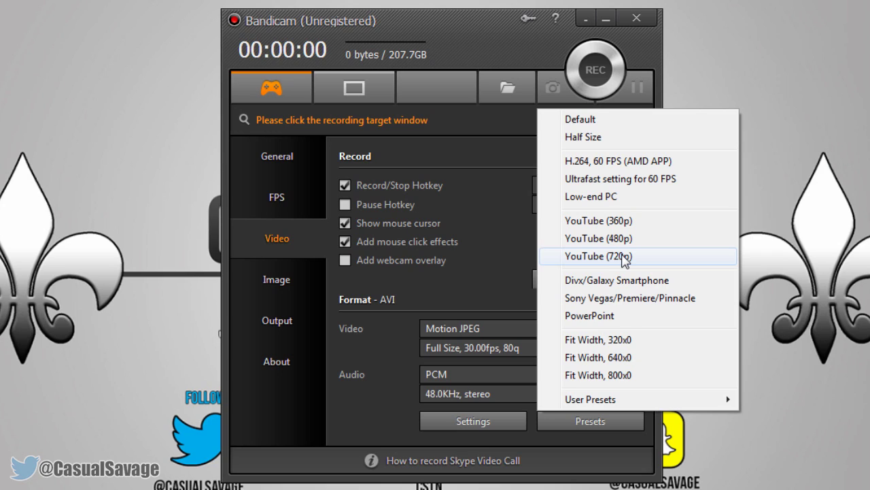
left_click(718, 299)
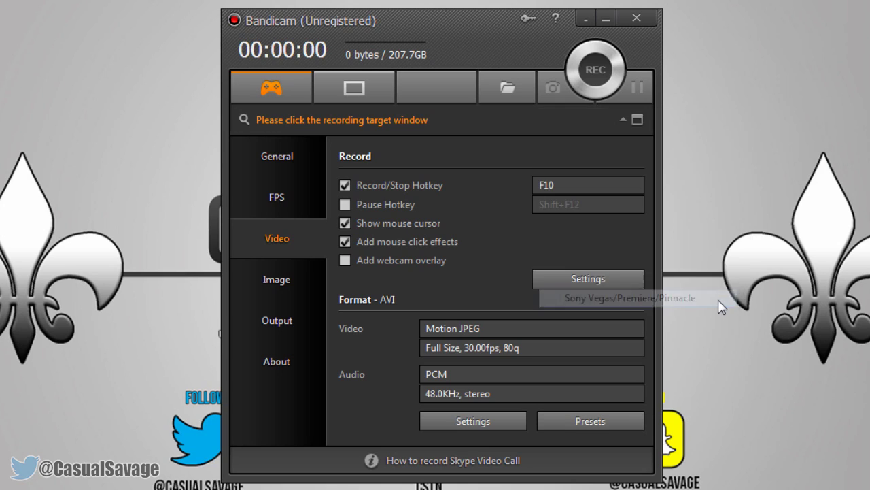
left_click(492, 425)
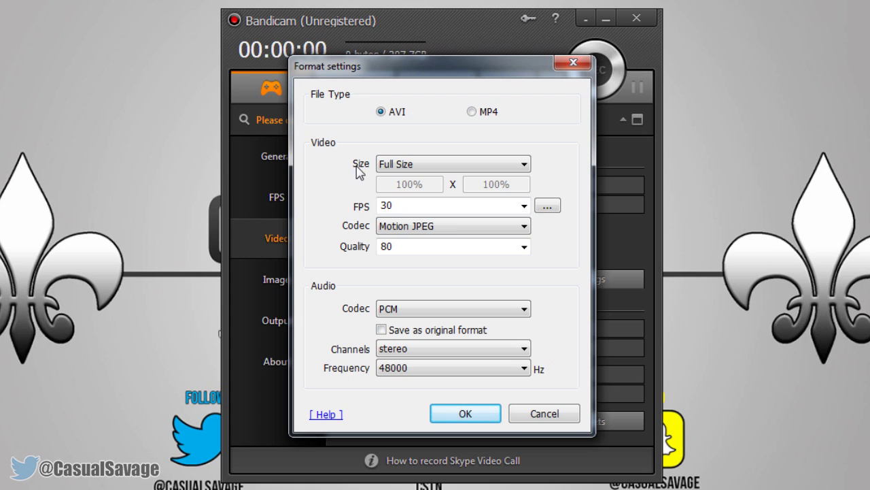
Keep the video size at Full Size, confirm Format settings, and move to Image settings
left_click(415, 165)
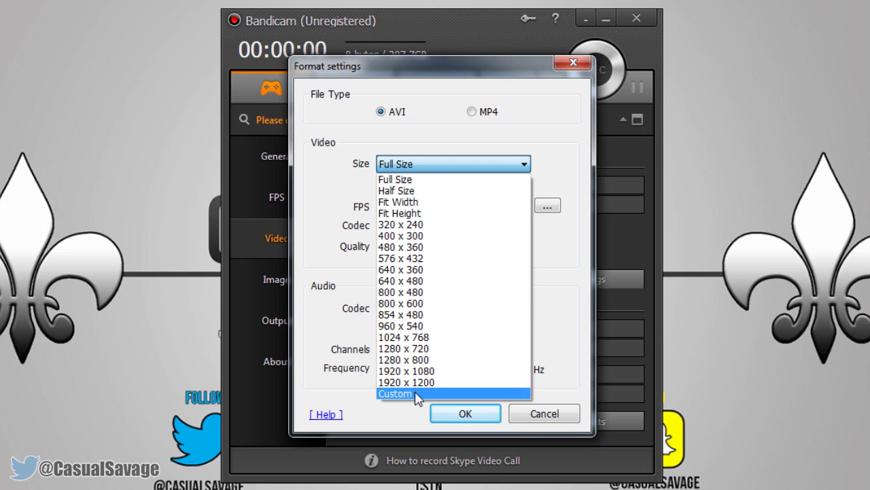
left_click(349, 180)
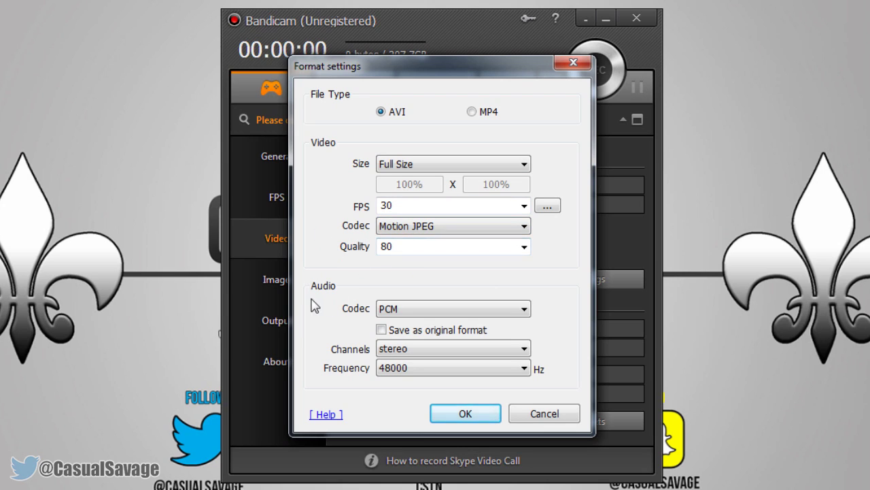
left_click(460, 415)
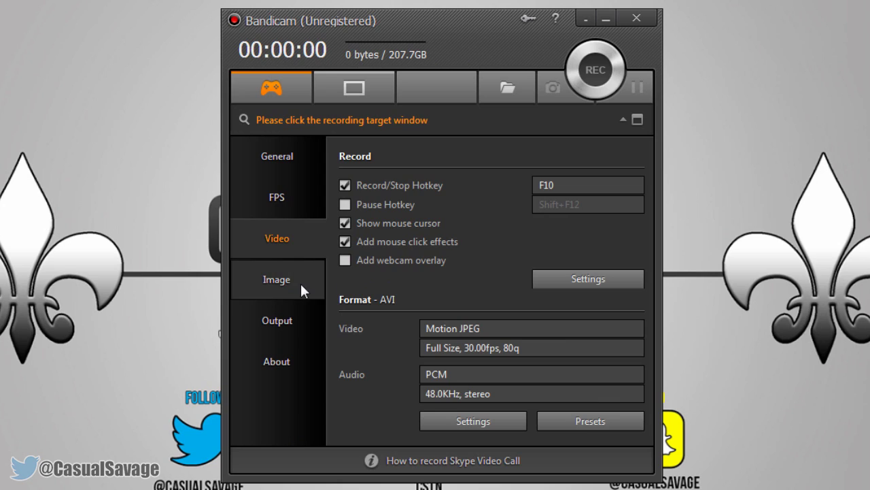
left_click(300, 282)
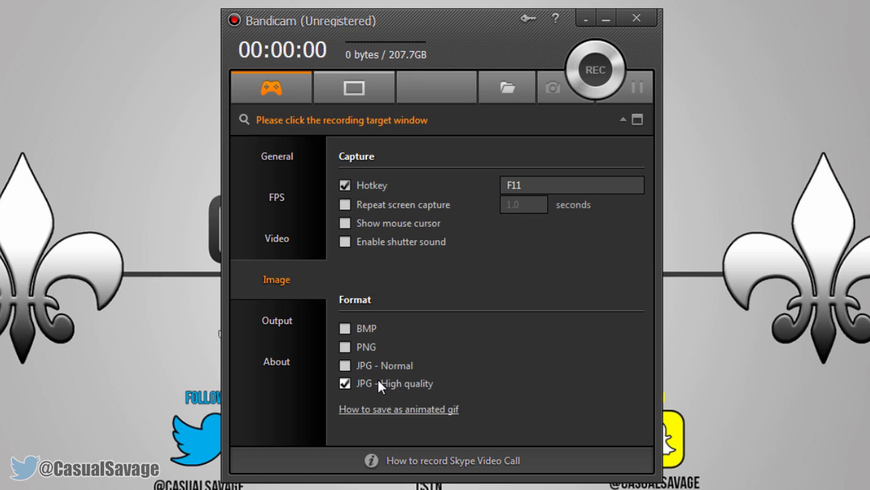
Show the Output page's list of recordings saved in the Desktop folder
left_click(297, 320)
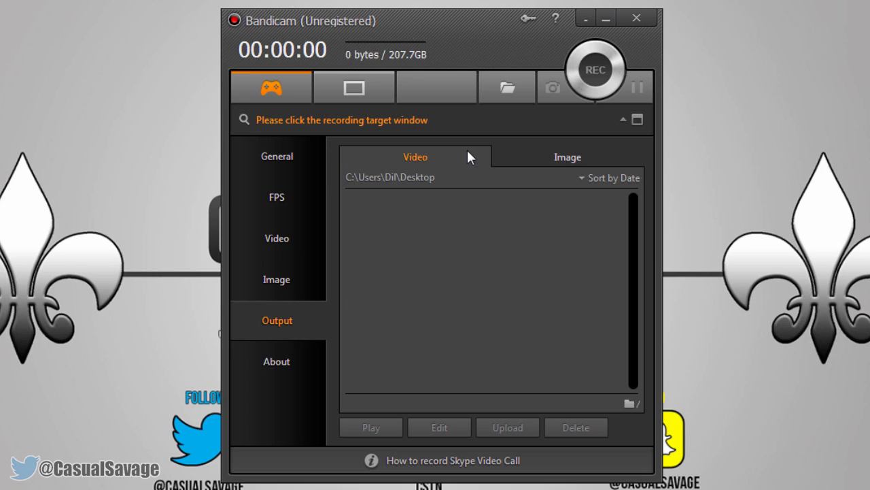
left_click(563, 157)
left_click(434, 159)
left_click(414, 178)
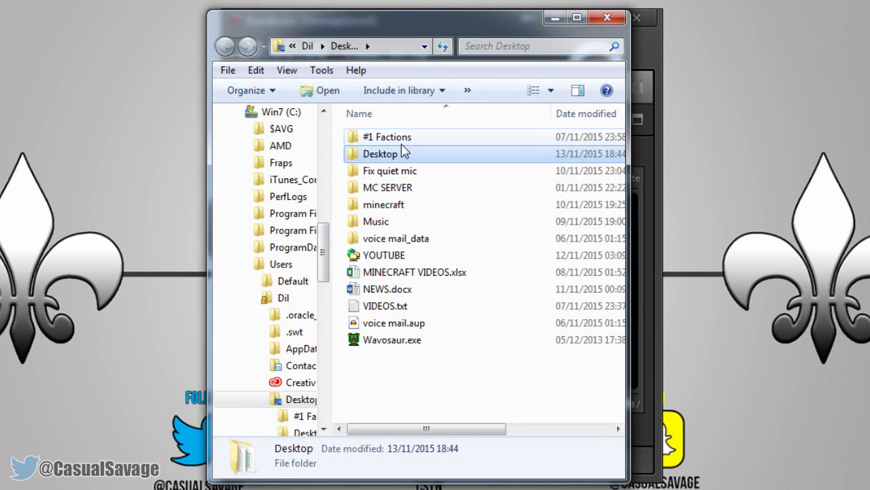
key("alt+F4")
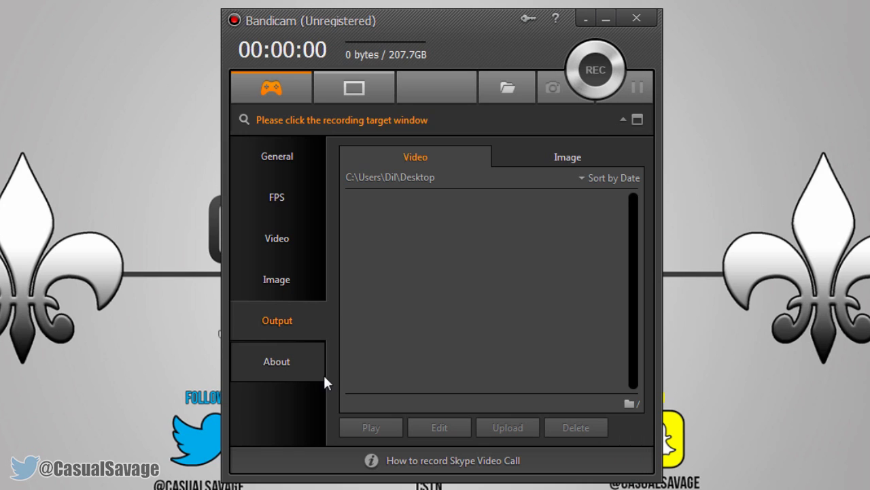
View About, then browse screen mode's Video, Image, Output, About and General pages
left_click(299, 362)
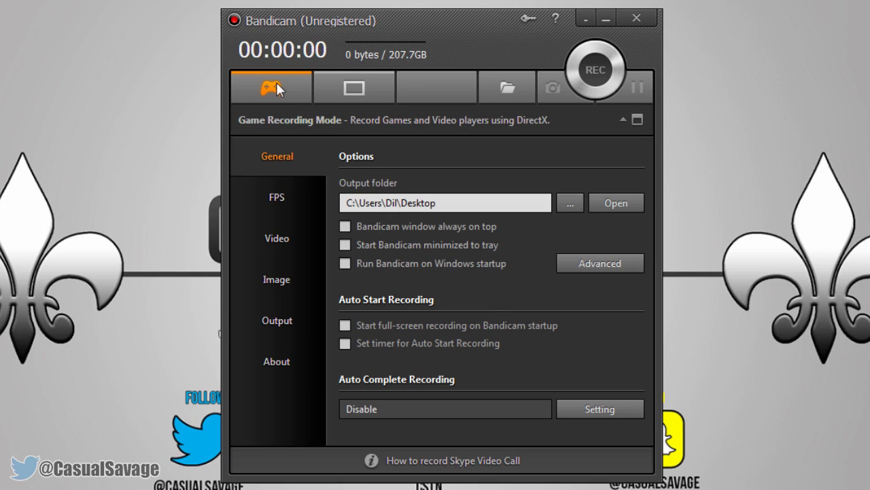
left_click(354, 90)
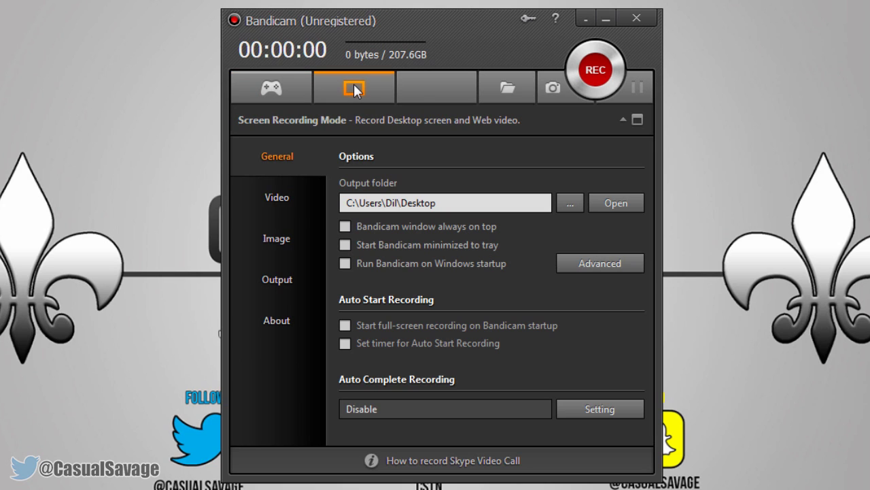
left_click(305, 190)
left_click(298, 236)
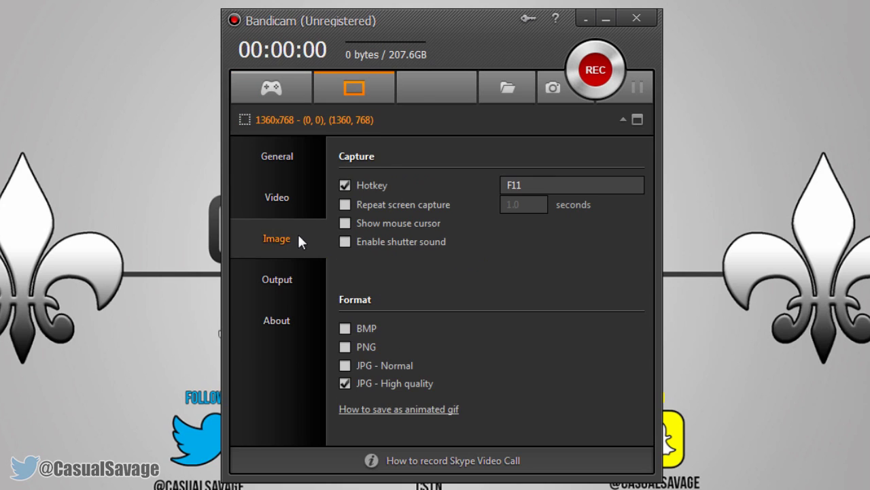
left_click(275, 297)
left_click(281, 325)
left_click(283, 162)
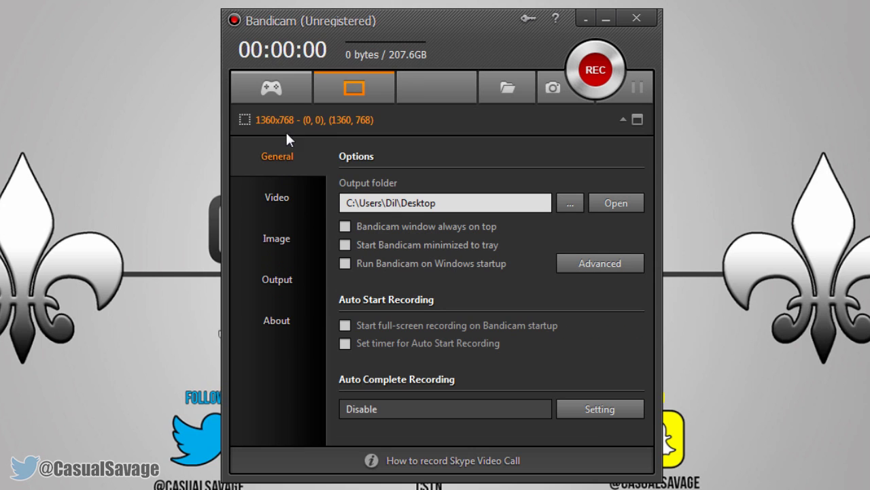
Toggle between game and 1360x768 screen recording modes, finishing in game mode
left_click(288, 87)
left_click(355, 87)
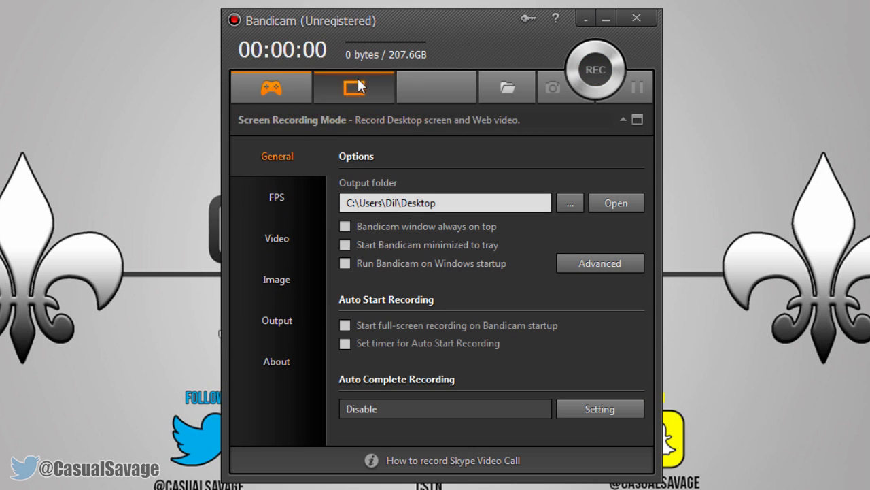
left_click(293, 95)
left_click(372, 87)
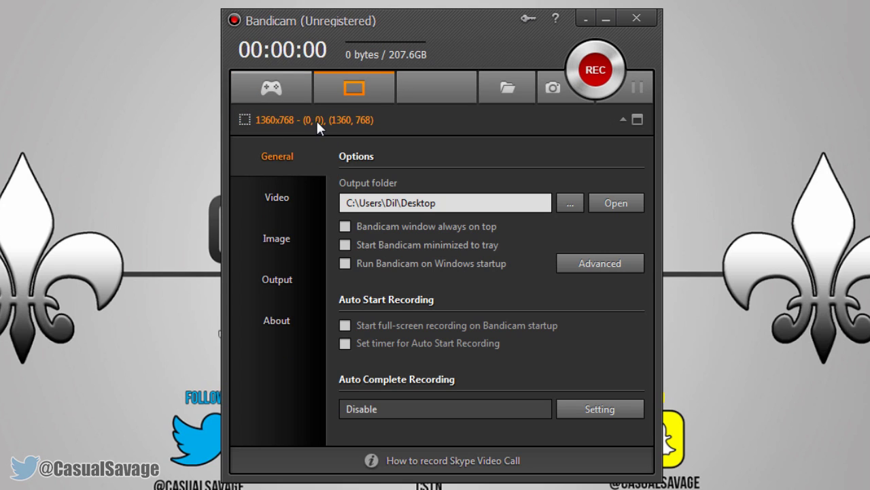
left_click(271, 87)
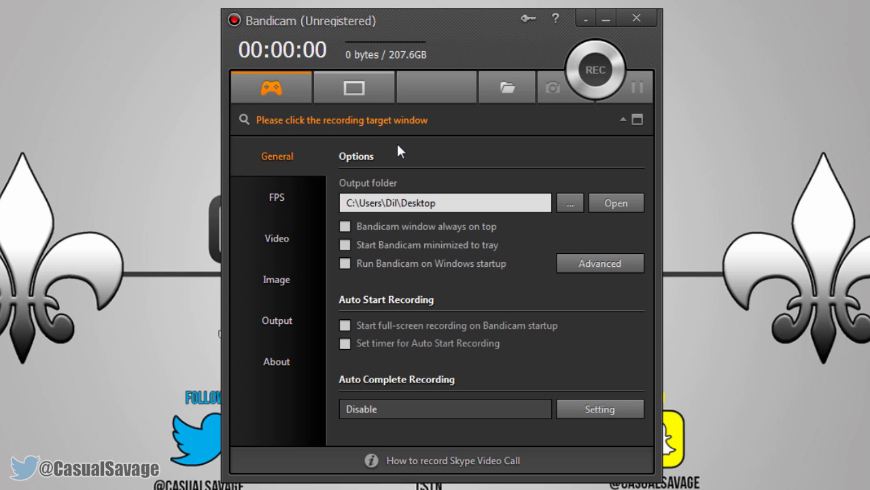